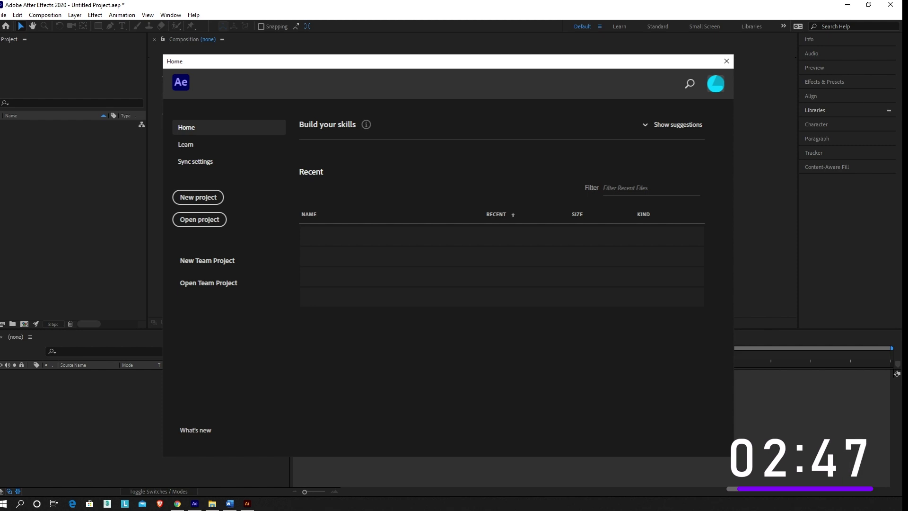
Dismiss the Home start screen to reveal the empty untitled project workspace
{"action": "key", "text": "Escape"}
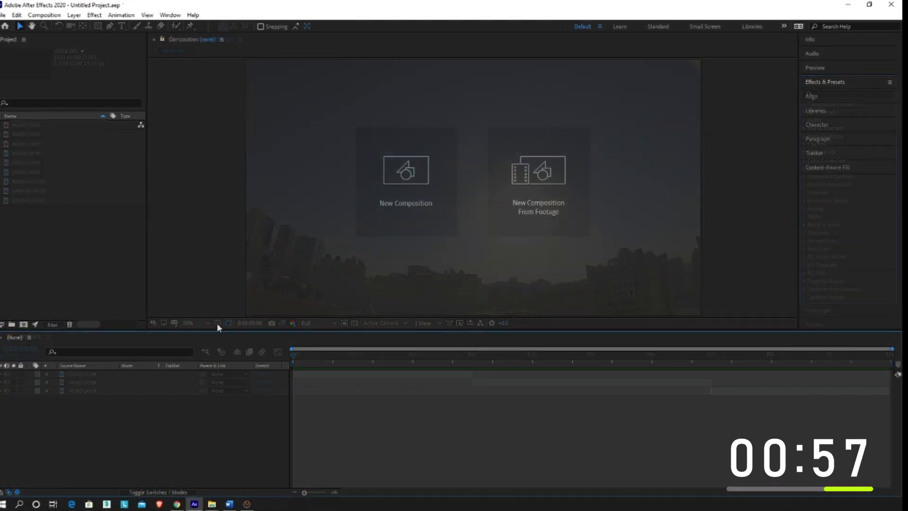
Resize the panels: widen Project and Composition, shorten the Timeline, narrow the side panels
{"action": "left_click", "coordinate": [164, 298]}
{"action": "left_click_drag", "start_coordinate": [148, 284], "coordinate": [310, 280]}
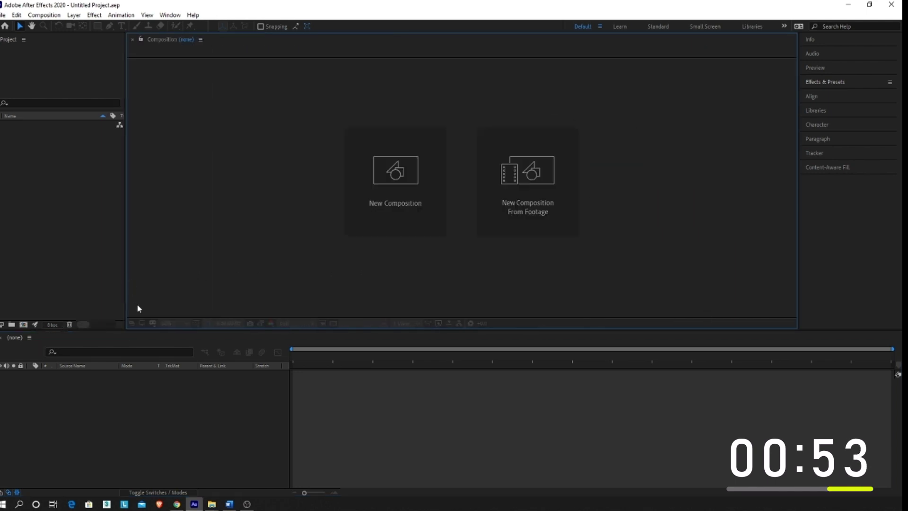
{"action": "left_click_drag", "start_coordinate": [126, 331], "coordinate": [176, 373]}
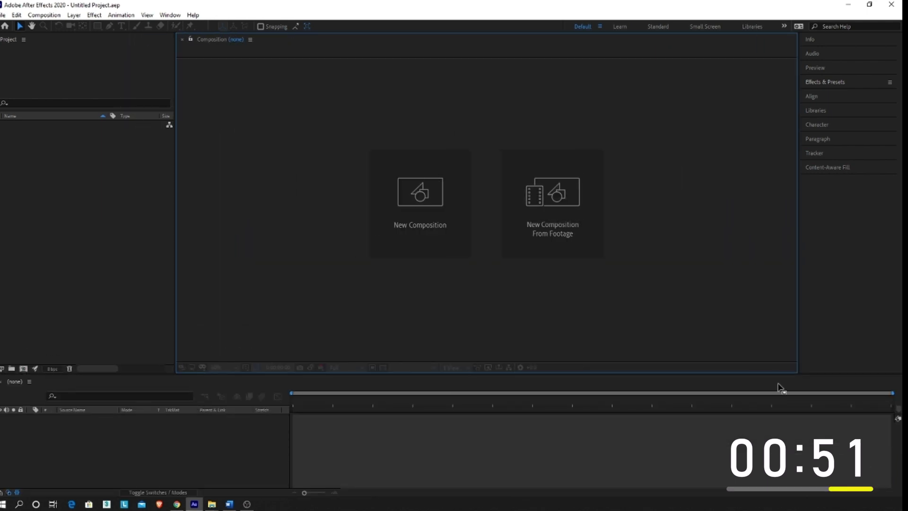
{"action": "left_click_drag", "start_coordinate": [797, 374], "coordinate": [813, 369]}
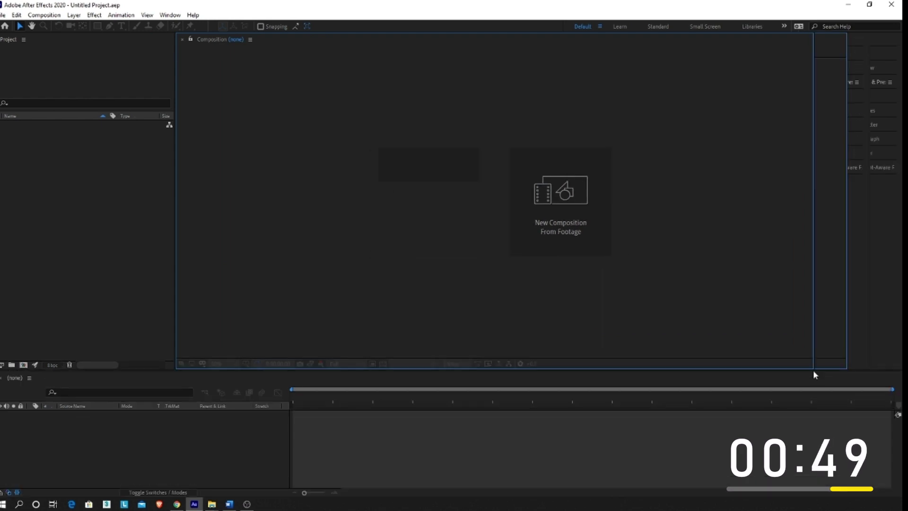
Dock the Composition panel into the Project panel's group
{"action": "left_click_drag", "start_coordinate": [9, 40], "coordinate": [301, 43]}
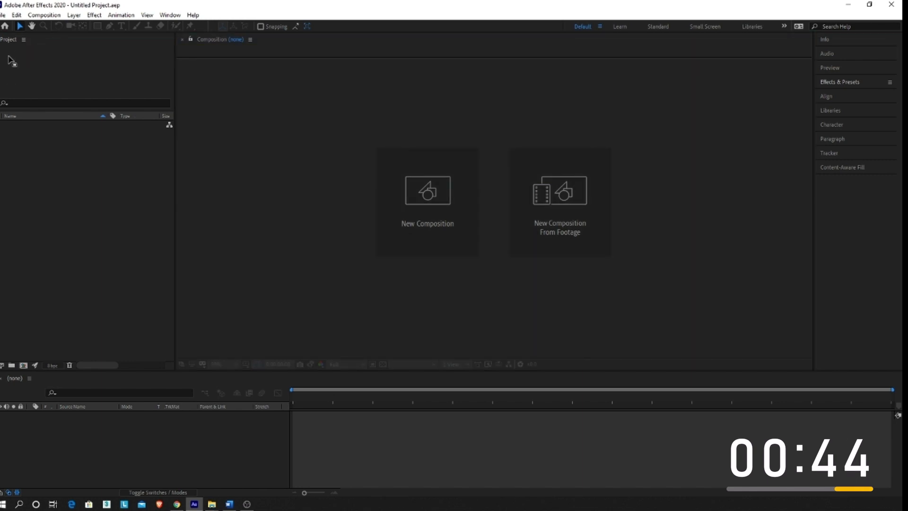
{"action": "left_click", "coordinate": [9, 50]}
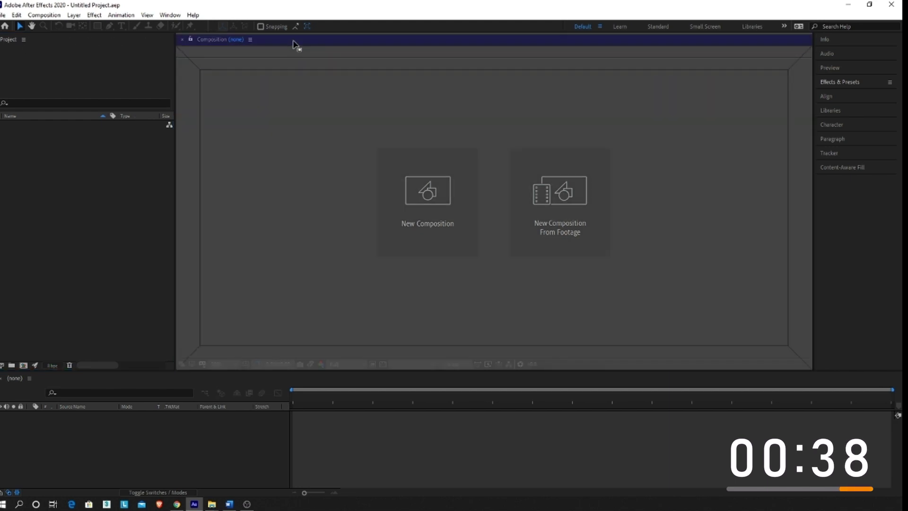
{"action": "left_click_drag", "start_coordinate": [211, 38], "coordinate": [43, 41]}
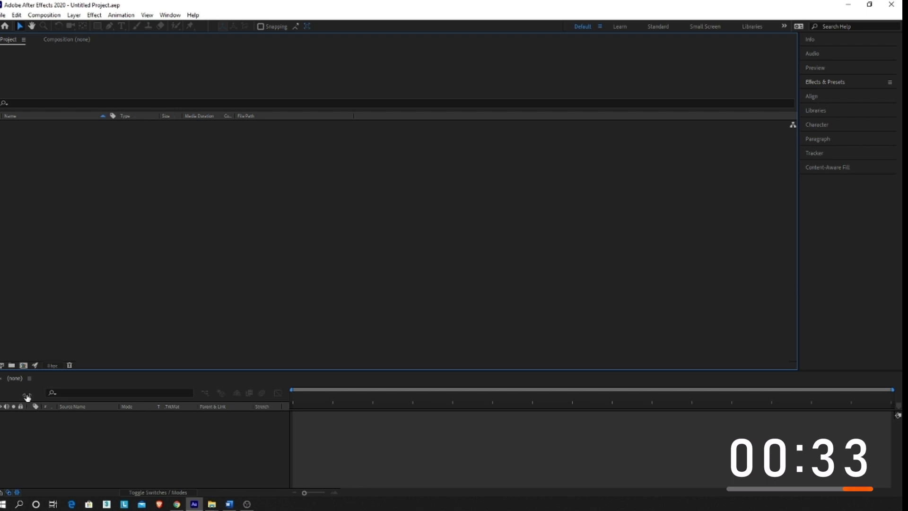
Drag the Project panel group to a new dock position beside the stacked side panels
{"action": "mouse_move", "coordinate": [27, 395]}
{"action": "left_mouse_down"}
{"action": "mouse_move", "coordinate": [162, 45]}
{"action": "mouse_move", "coordinate": [586, 45]}
{"action": "left_mouse_up"}
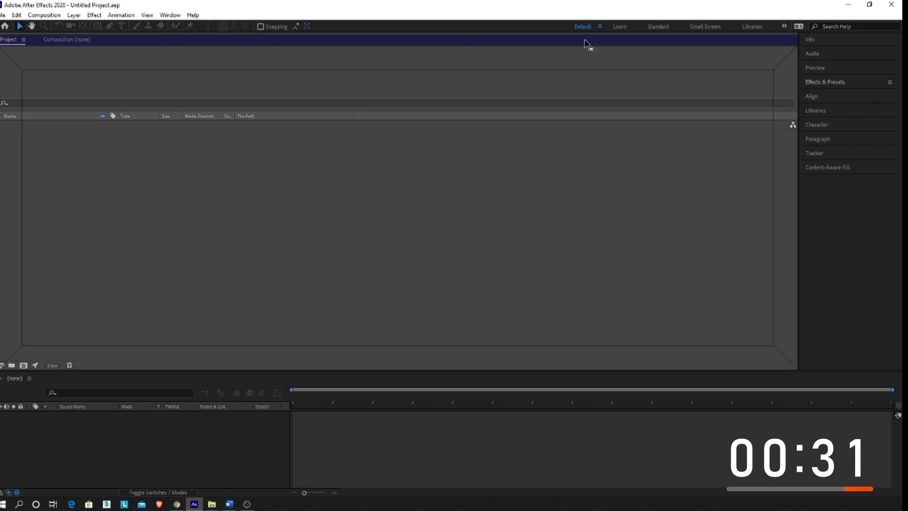
{"action": "left_click_drag", "start_coordinate": [686, 39], "coordinate": [686, 39]}
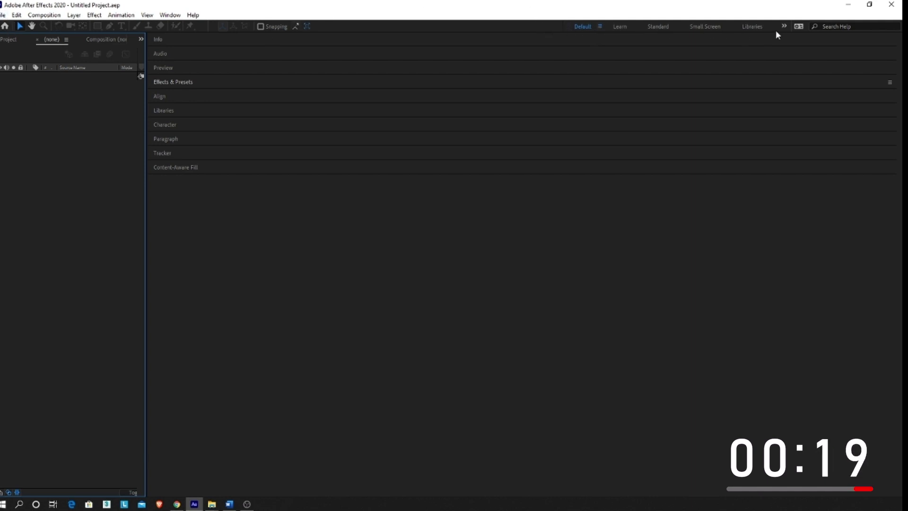
Choose Reset to Saved Layout from the Default workspace menu
{"action": "left_click", "coordinate": [600, 27]}
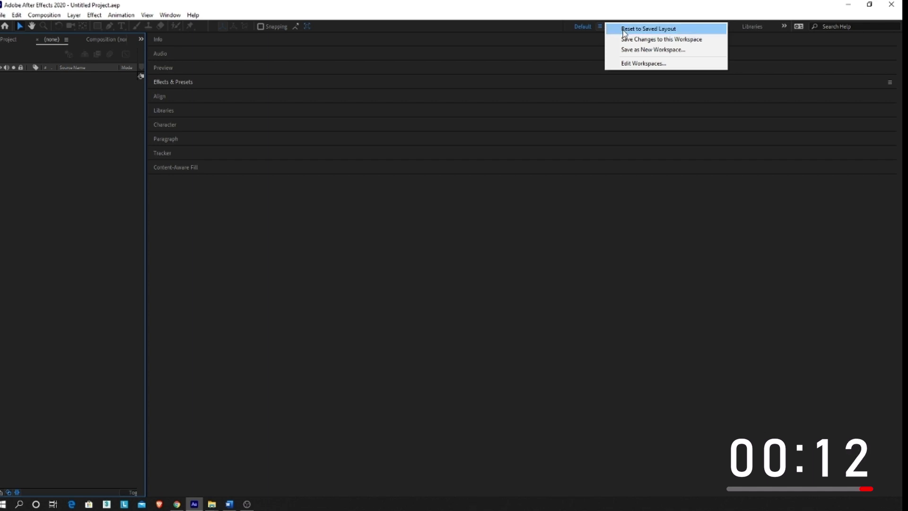
{"action": "left_click", "coordinate": [648, 29]}
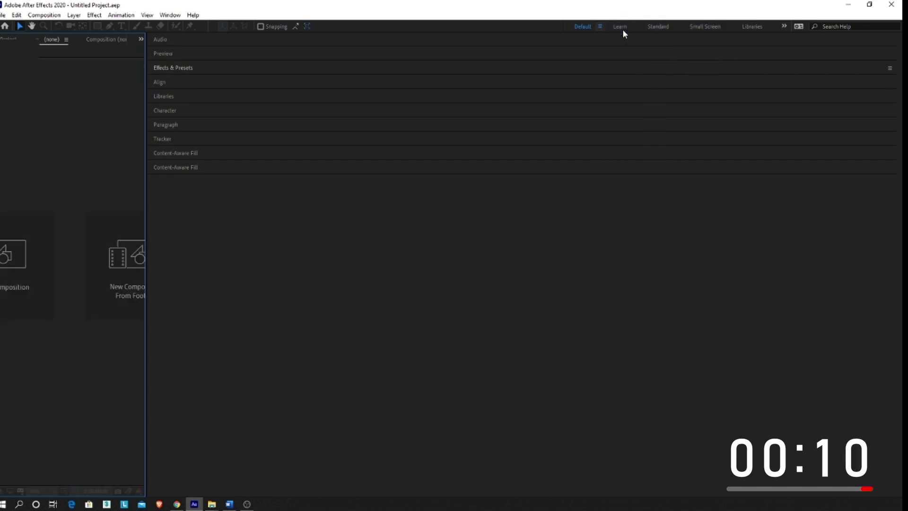